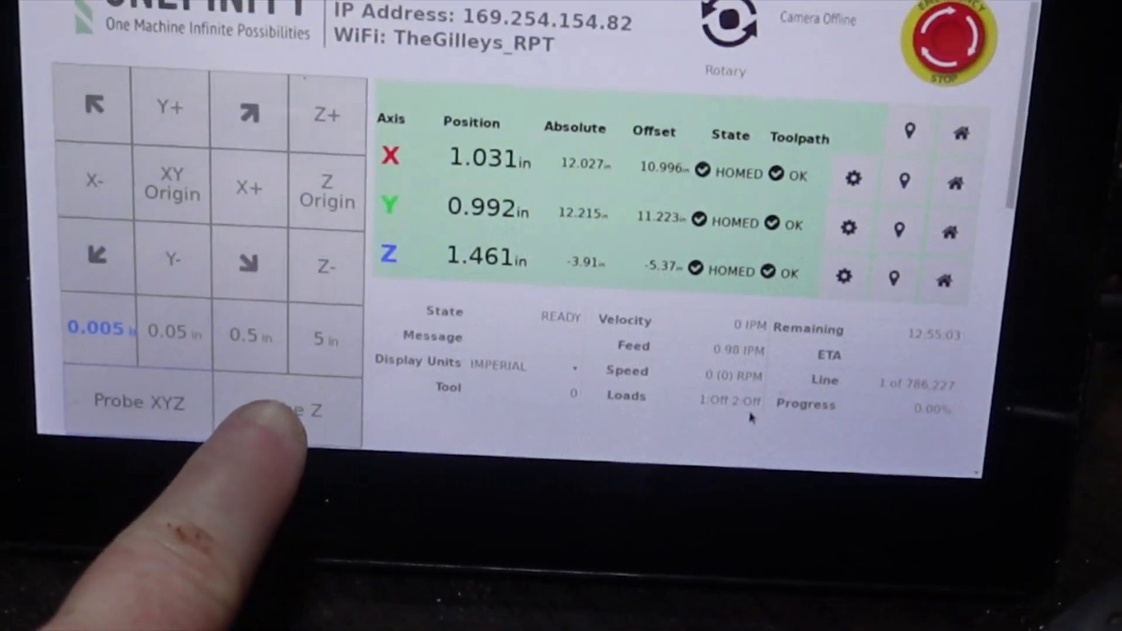
- Tap Probe Z on the Onefinity controller to measure the cutting tool's Z height
{"action": "left_click", "coordinate": [361, 342]}
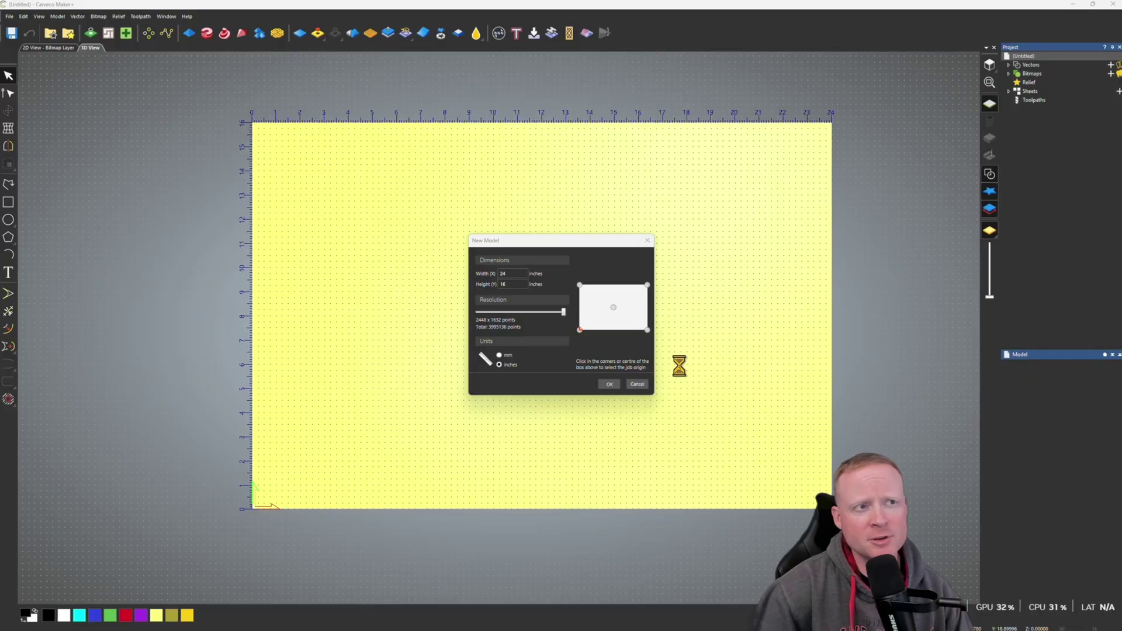
- Confirm the 24 × 16 inch model and import 6619 The World Map.stl
{"action": "left_click", "coordinate": [109, 33]}
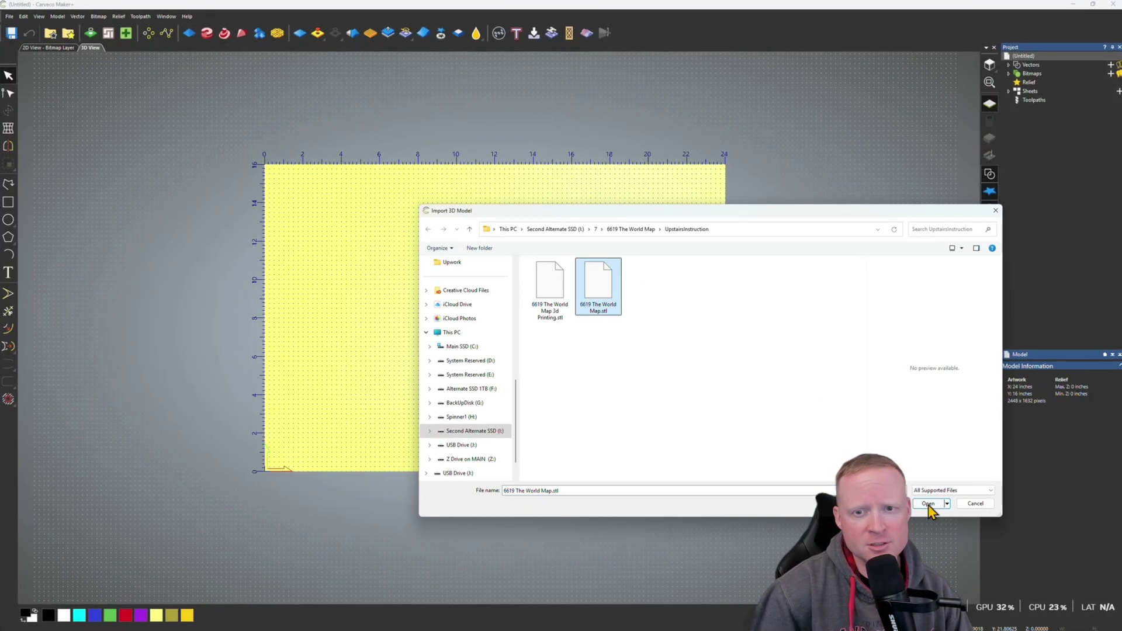
{"action": "left_click", "coordinate": [929, 505]}
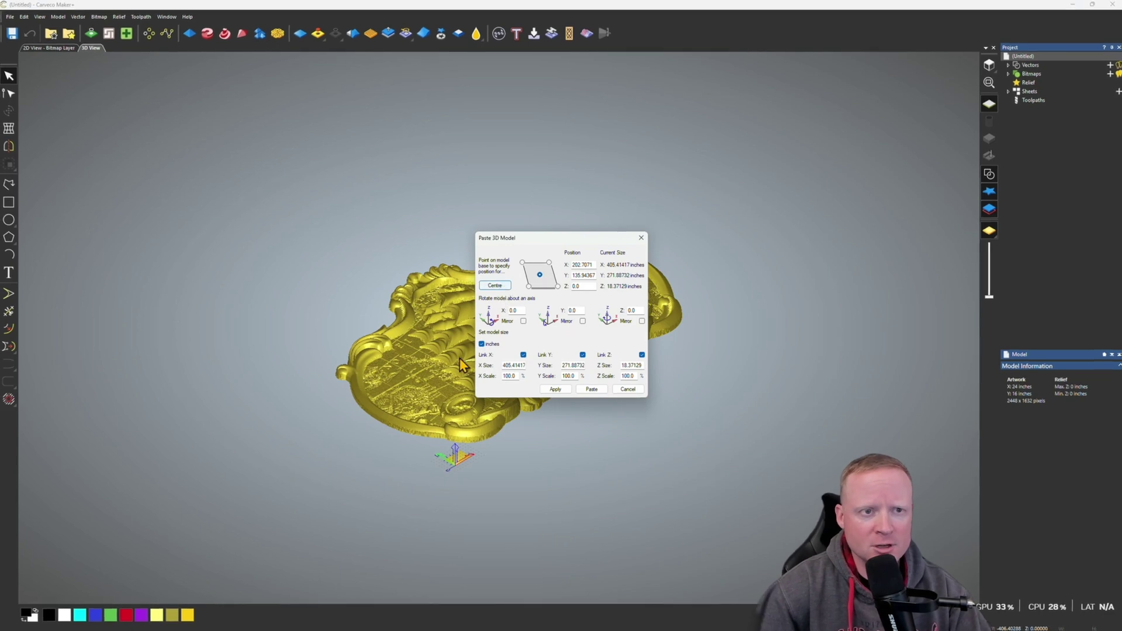
- Centre the relief at X 12, Y 8 with an unlinked 0.5 inch height, fitting width to about 23.5 inches
{"action": "left_click_drag", "start_coordinate": [462, 365], "coordinate": [431, 437]}
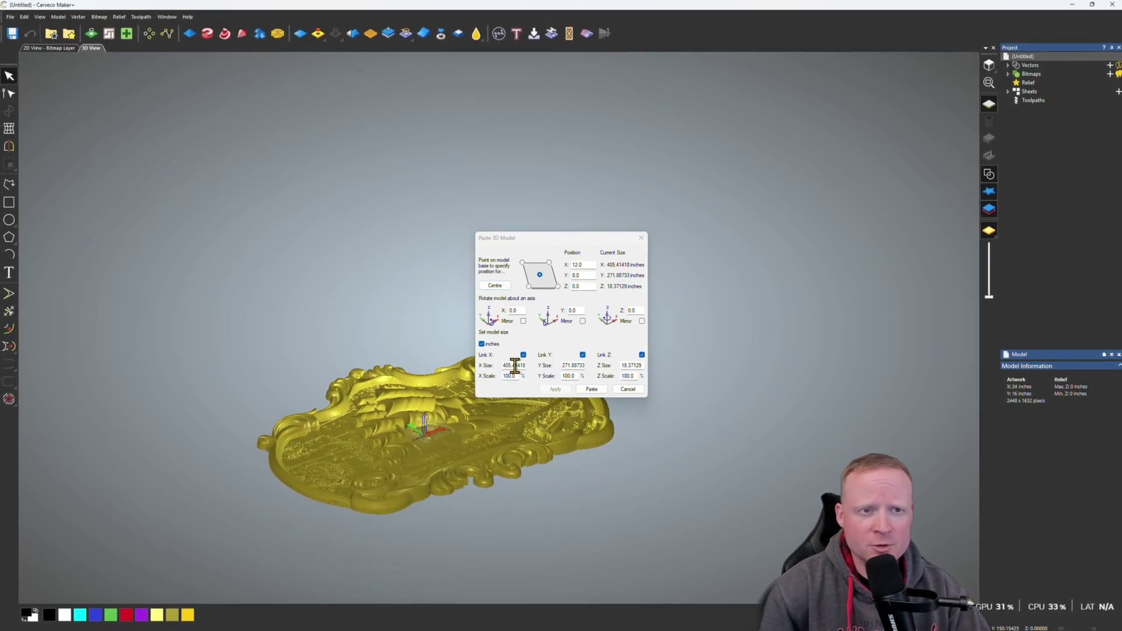
{"action": "left_click", "coordinate": [642, 354]}
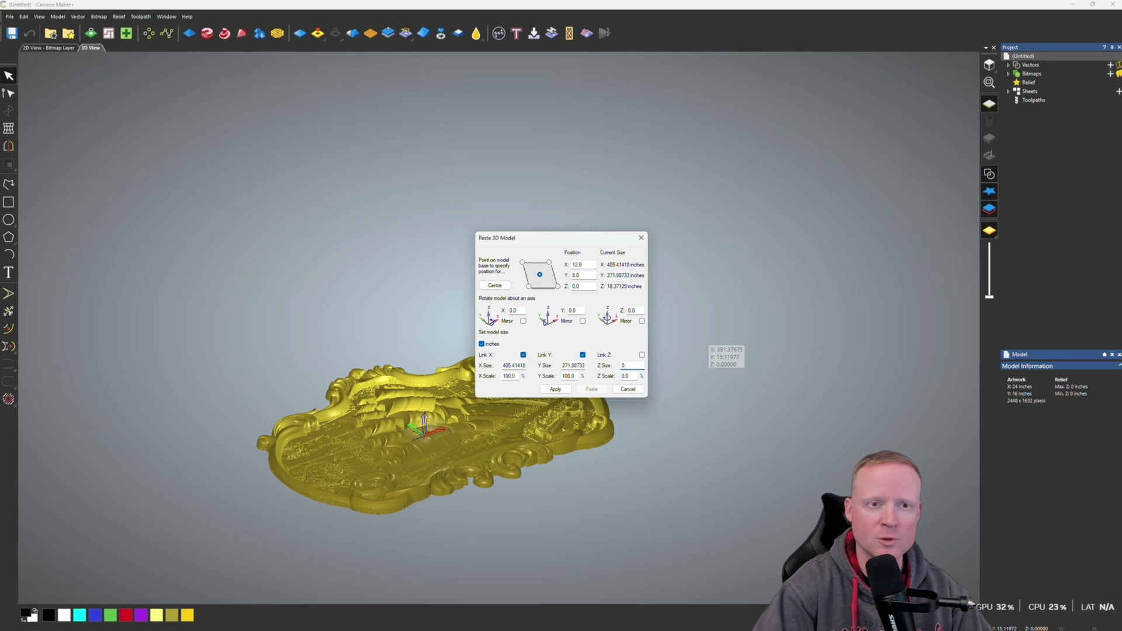
{"action": "left_click", "coordinate": [555, 389]}
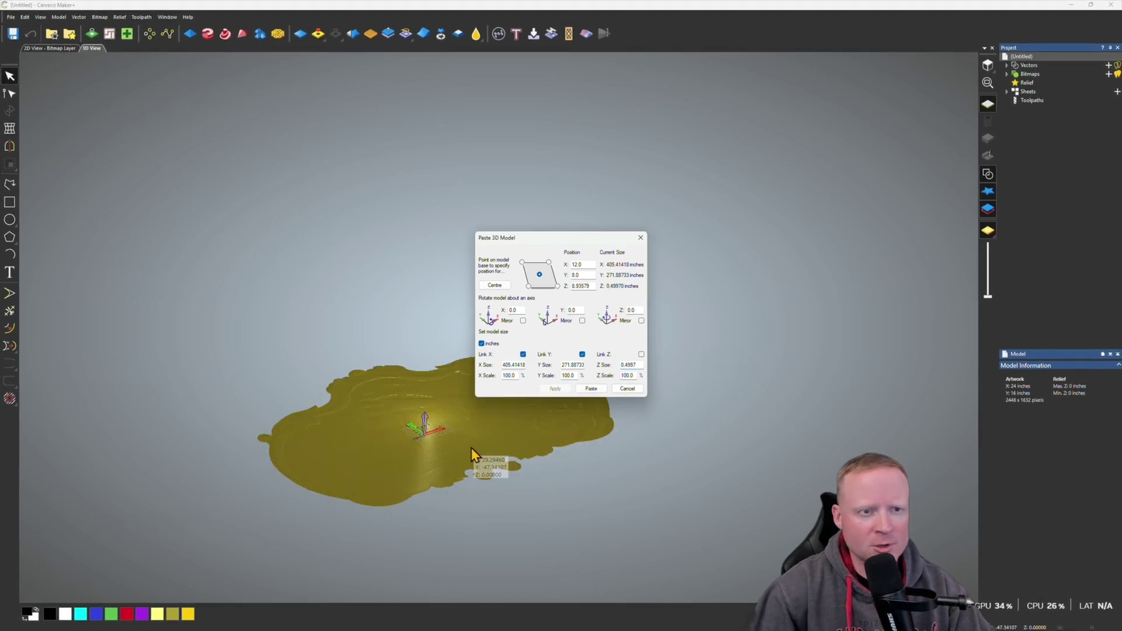
{"action": "double_click", "coordinate": [518, 365]}
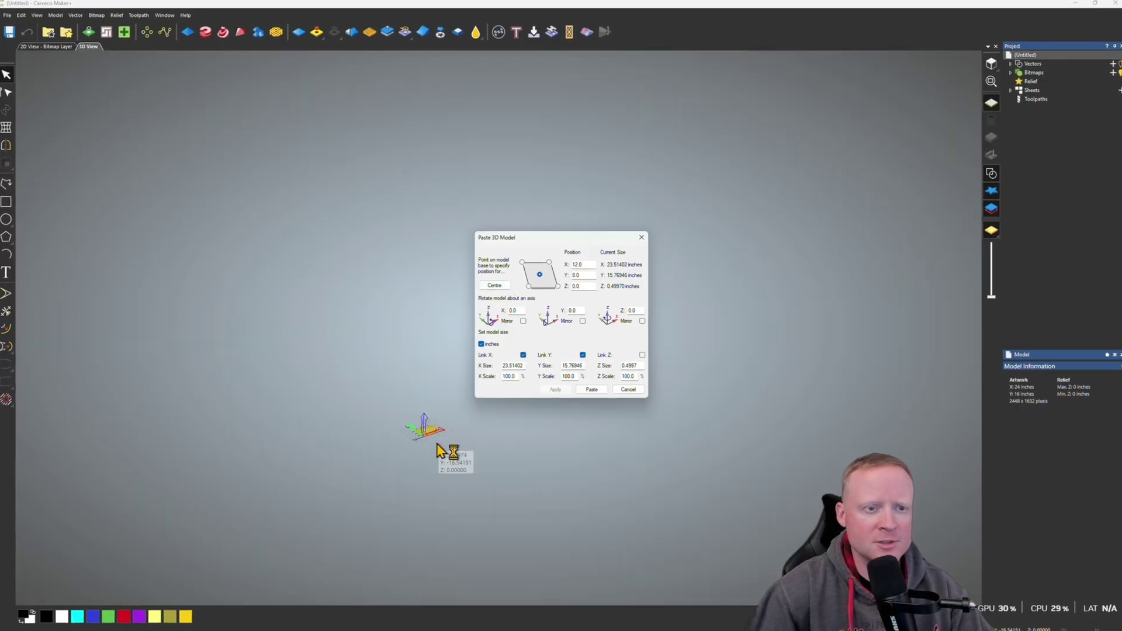
{"action": "scroll", "coordinate": [433, 447], "scroll_direction": "up", "scroll_amount": 3}
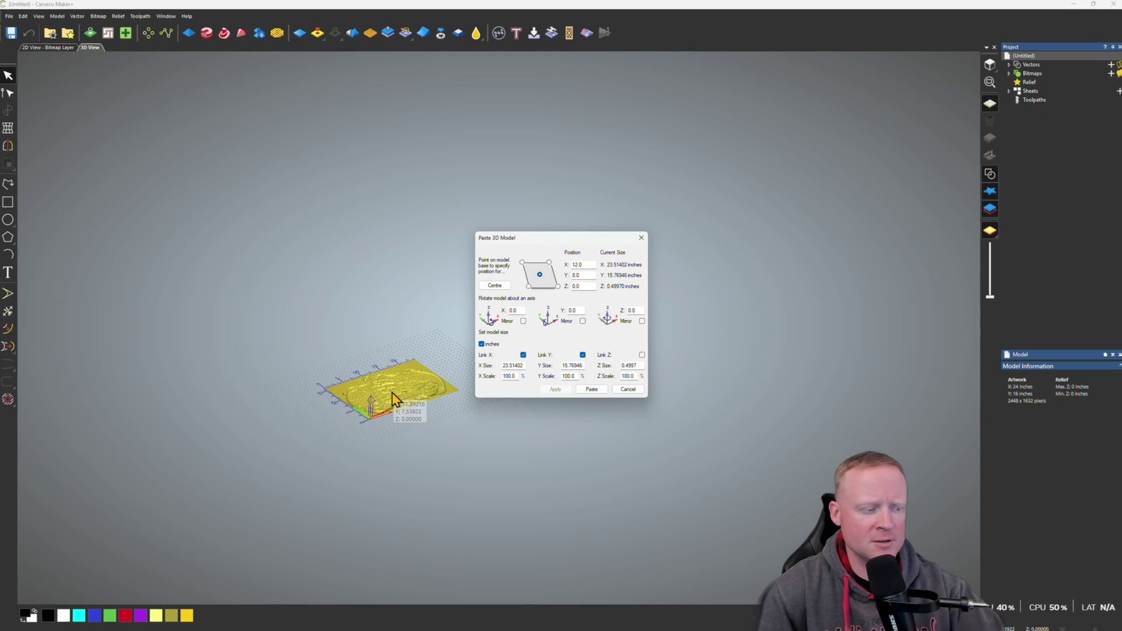
{"action": "scroll", "coordinate": [393, 402], "scroll_direction": "up", "scroll_amount": 5}
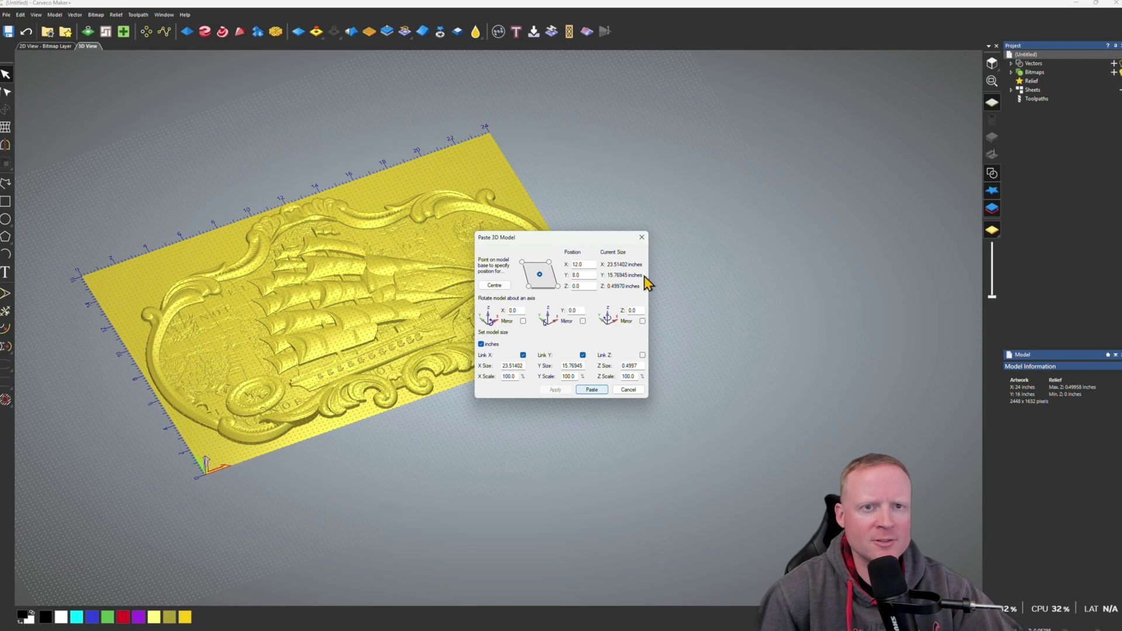
- Paste the relief into the model and view it from the top
{"action": "left_click", "coordinate": [642, 238]}
{"action": "left_click_drag", "start_coordinate": [576, 321], "coordinate": [601, 261]}
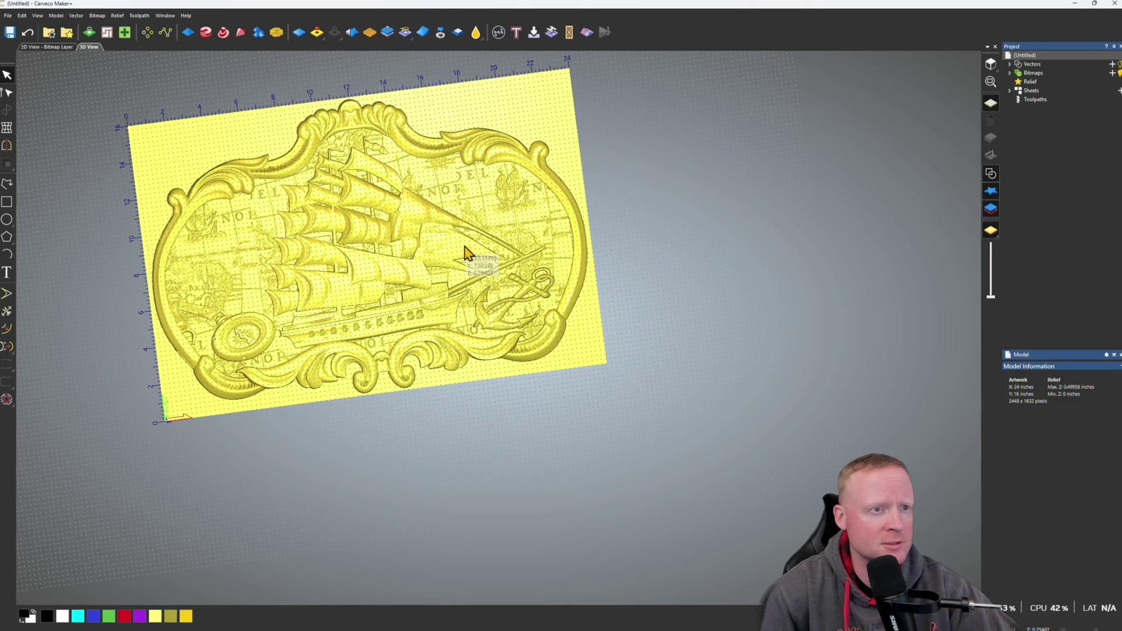
{"action": "key", "text": "0"}
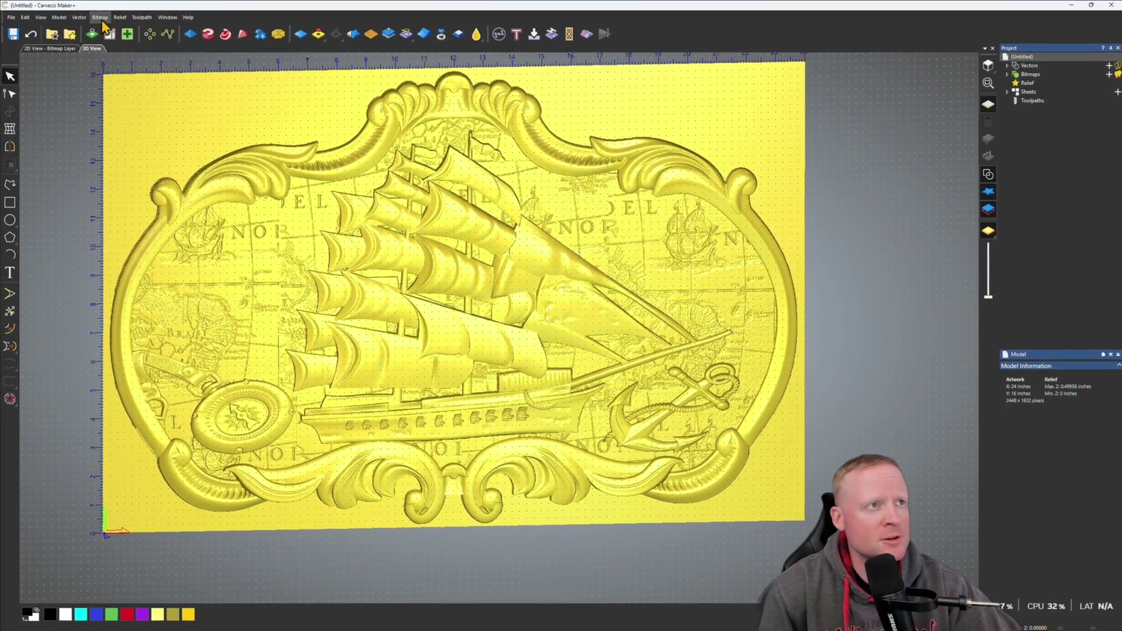
- Create relief boundary vectors for heights between 0.05 and 0.9 inches
{"action": "left_click", "coordinate": [76, 15]}
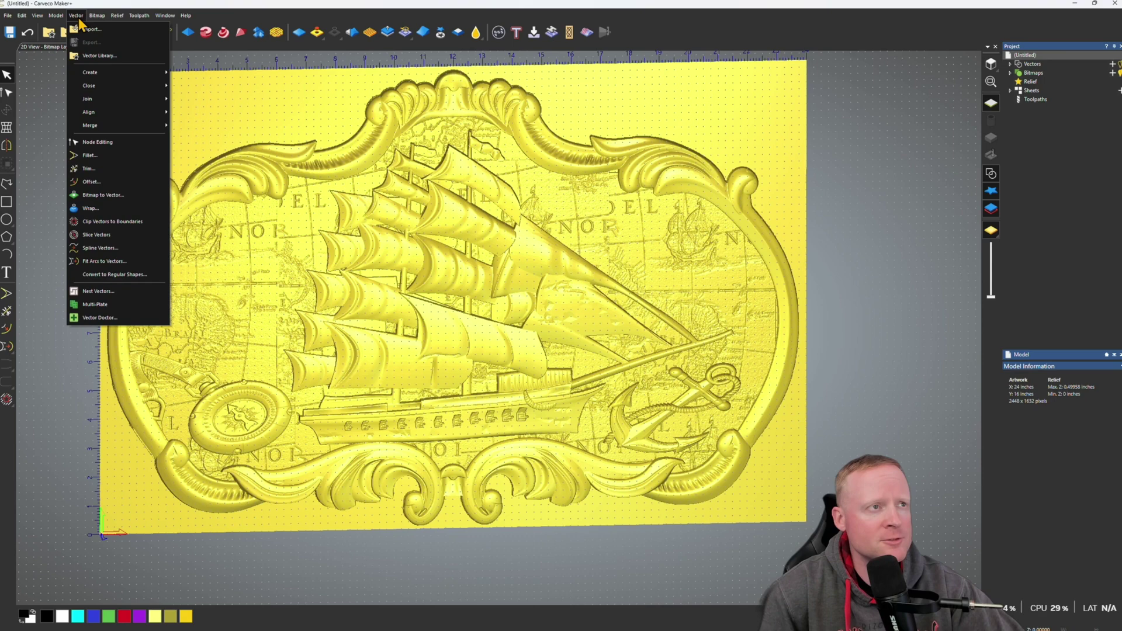
{"action": "mouse_move", "coordinate": [97, 76]}
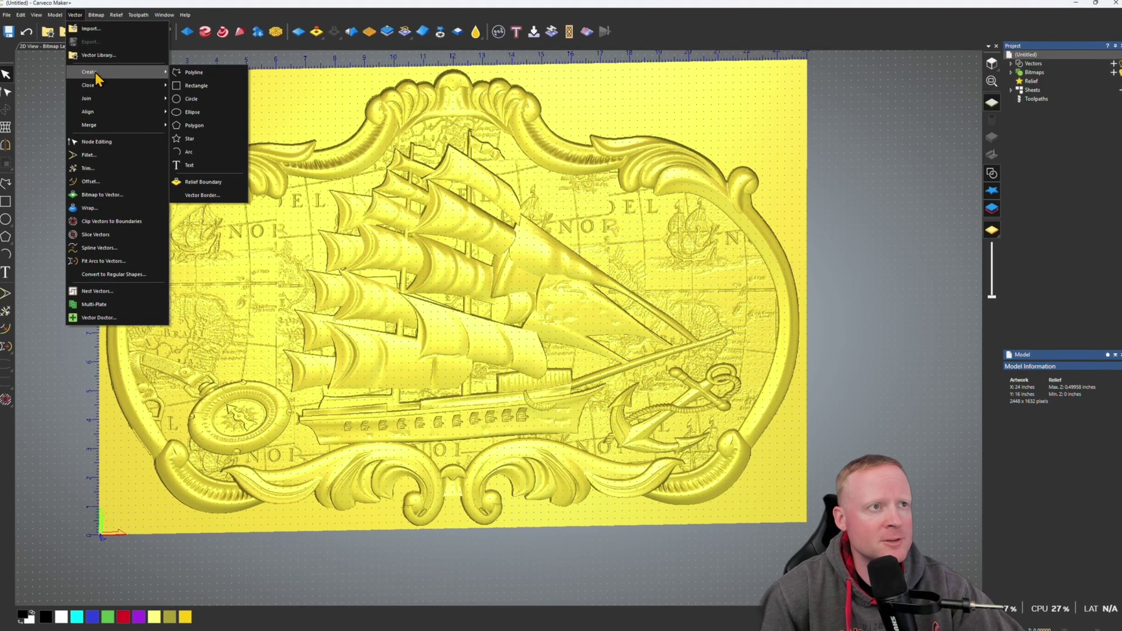
{"action": "left_click", "coordinate": [215, 185]}
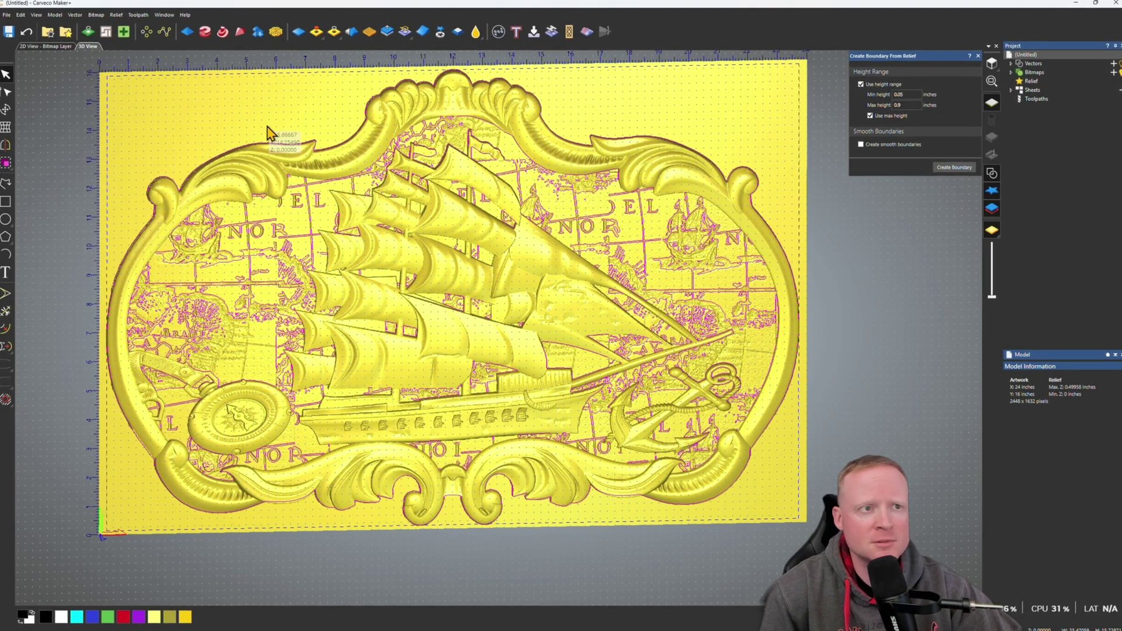
- Clear the inner map-detail boundaries so only the plaque's outer outline remains, then deselect it
{"action": "left_click", "coordinate": [567, 147]}
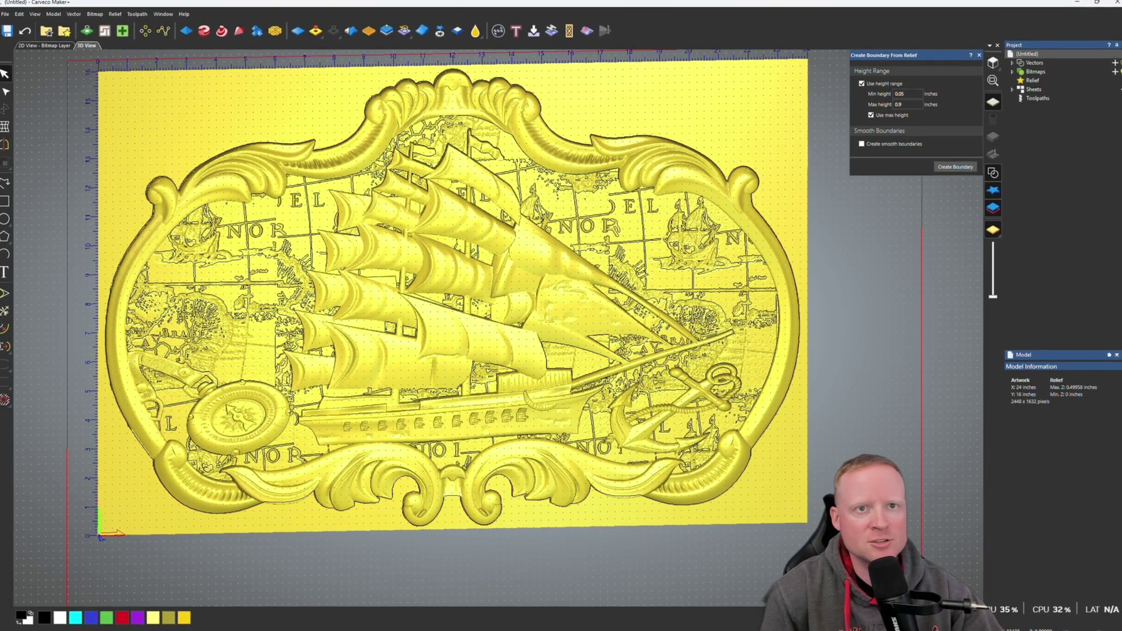
{"action": "key", "text": "ctrl+a"}
{"action": "key", "text": "Delete"}
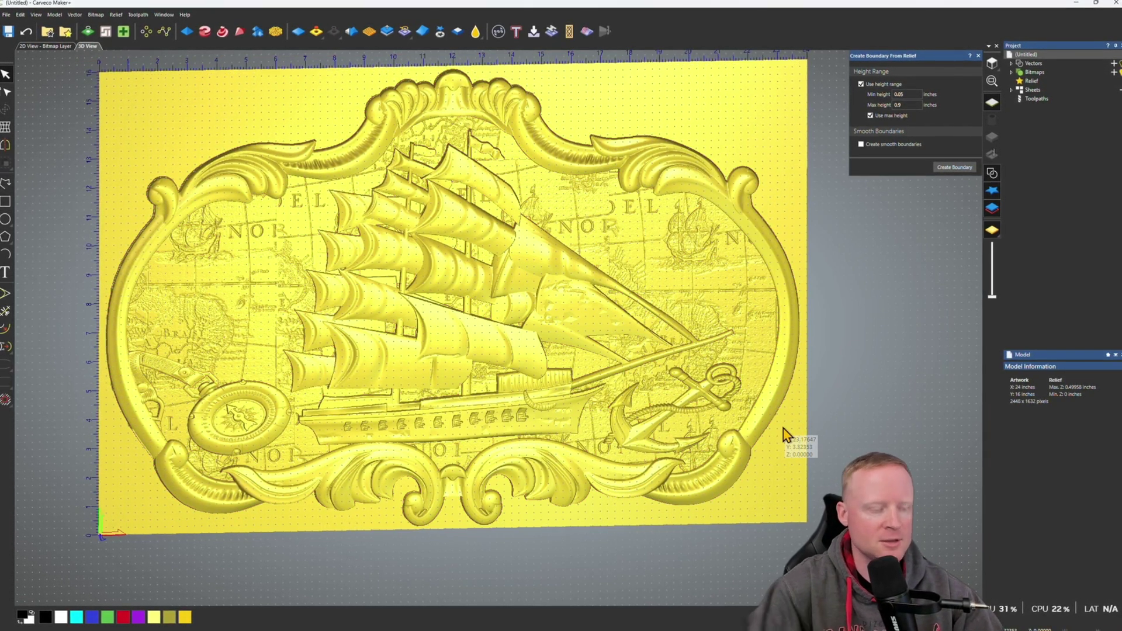
{"action": "key", "text": "ctrl+z"}
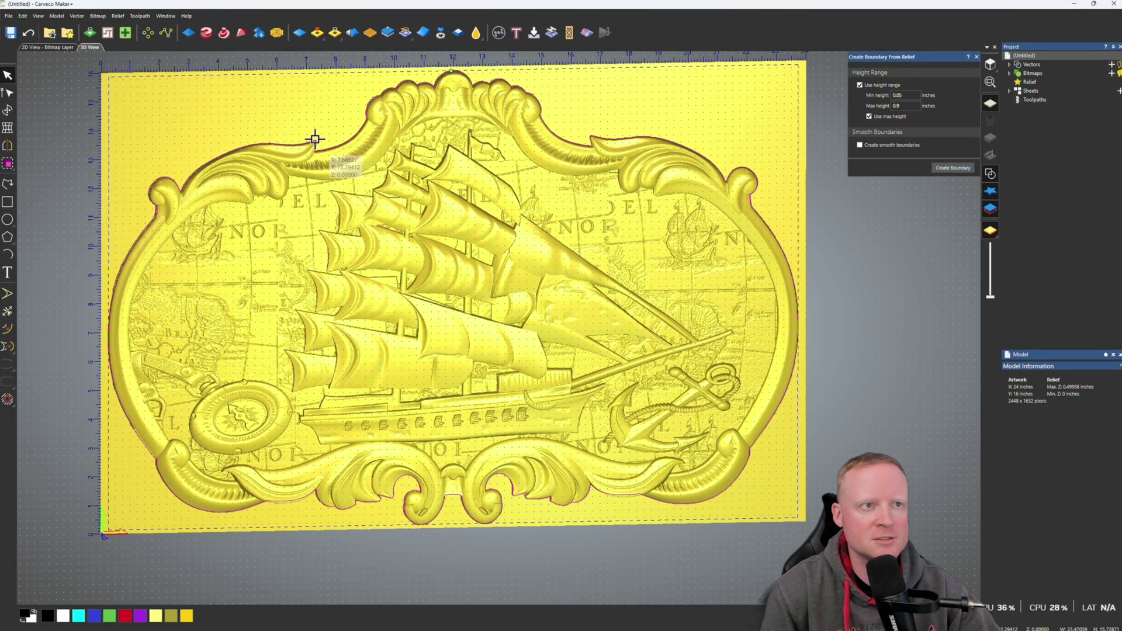
{"action": "left_click", "coordinate": [337, 143]}
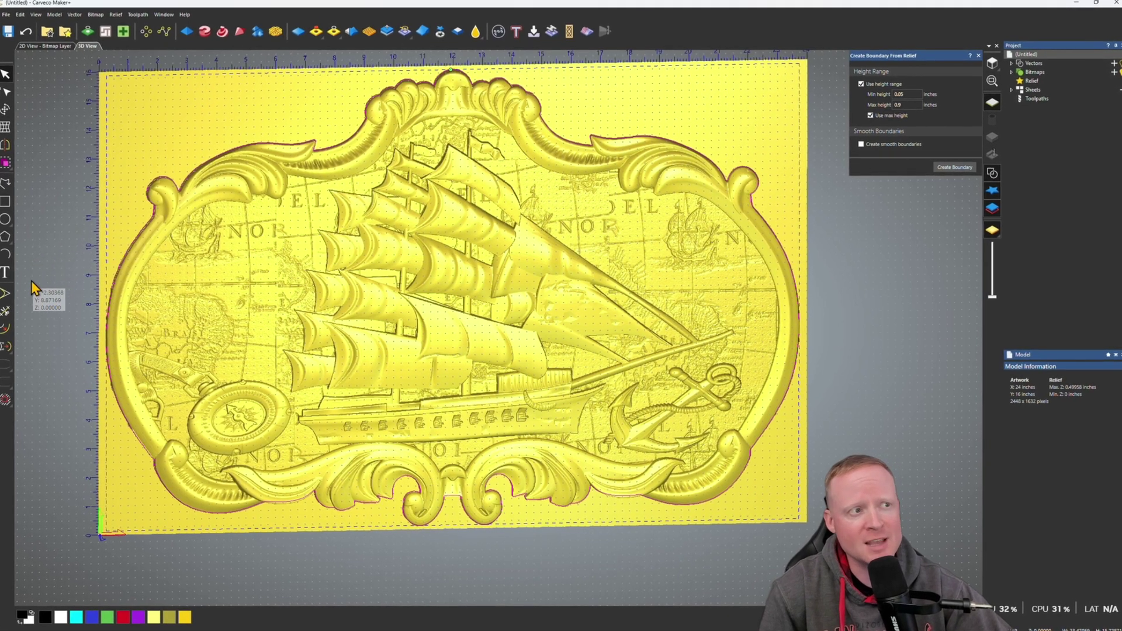
- Offset the outer boundary 0.125 inch outwards, deleting the original outline
{"action": "left_click", "coordinate": [9, 331]}
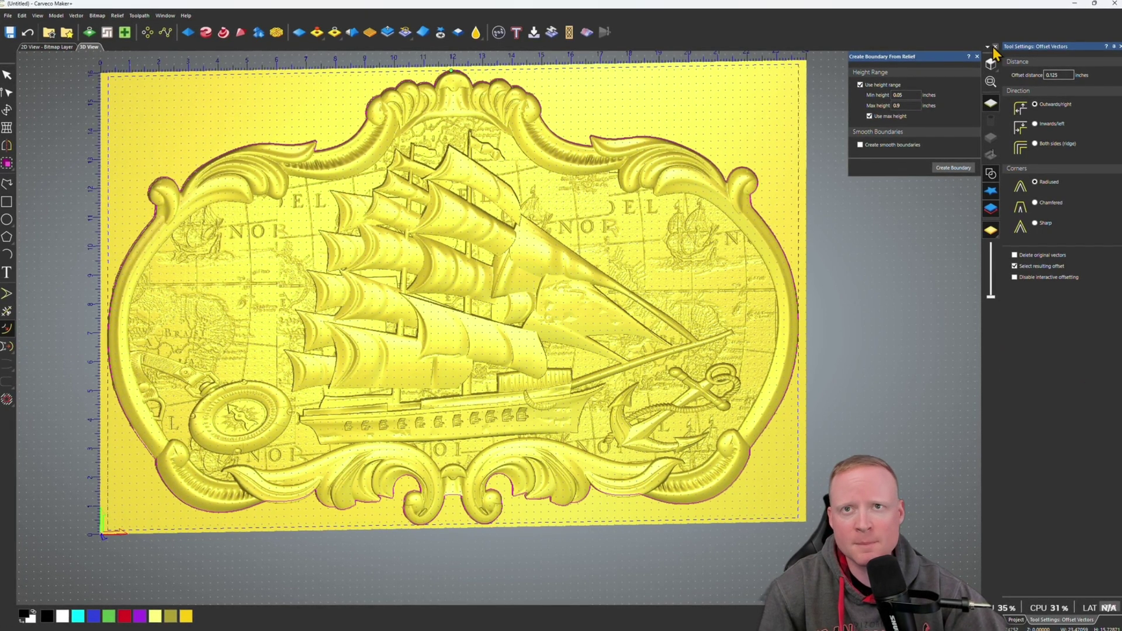
{"action": "left_click", "coordinate": [977, 57]}
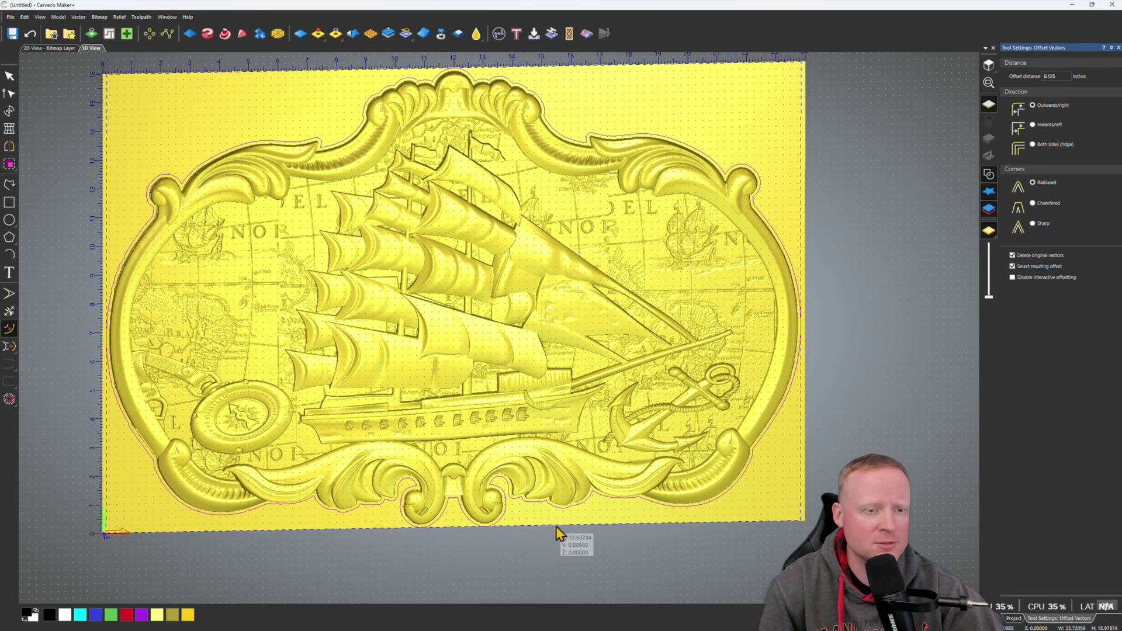
{"action": "key", "text": "Escape"}
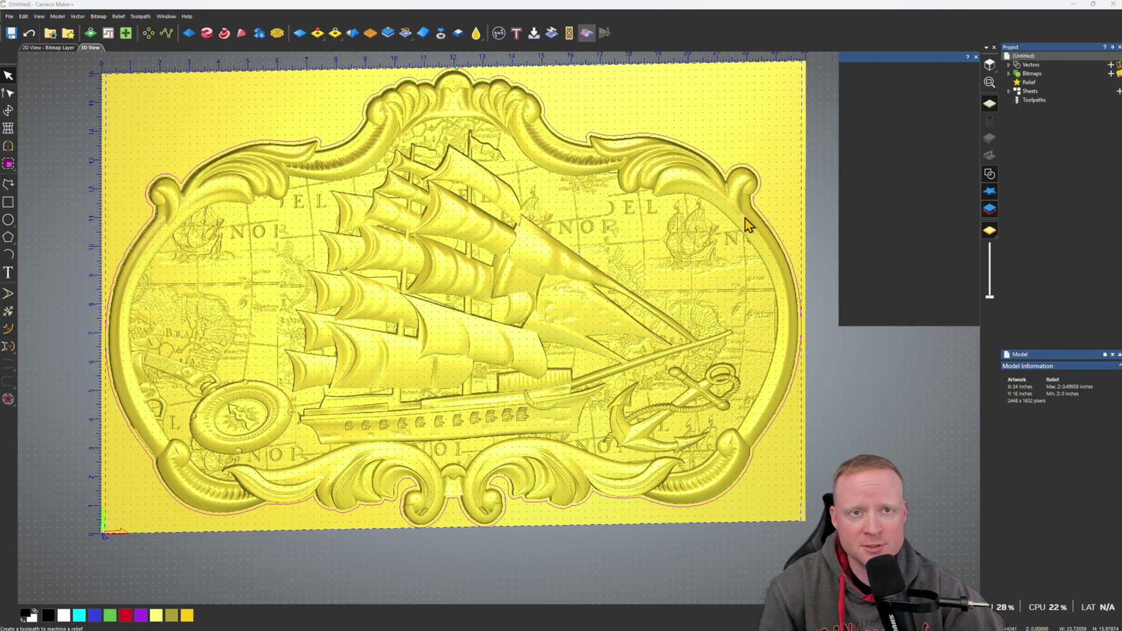
- Limit Machine Relief to the selected vectors and set material thickness to 0.735 inches
{"action": "left_click", "coordinate": [882, 88]}
{"action": "left_click", "coordinate": [881, 102]}
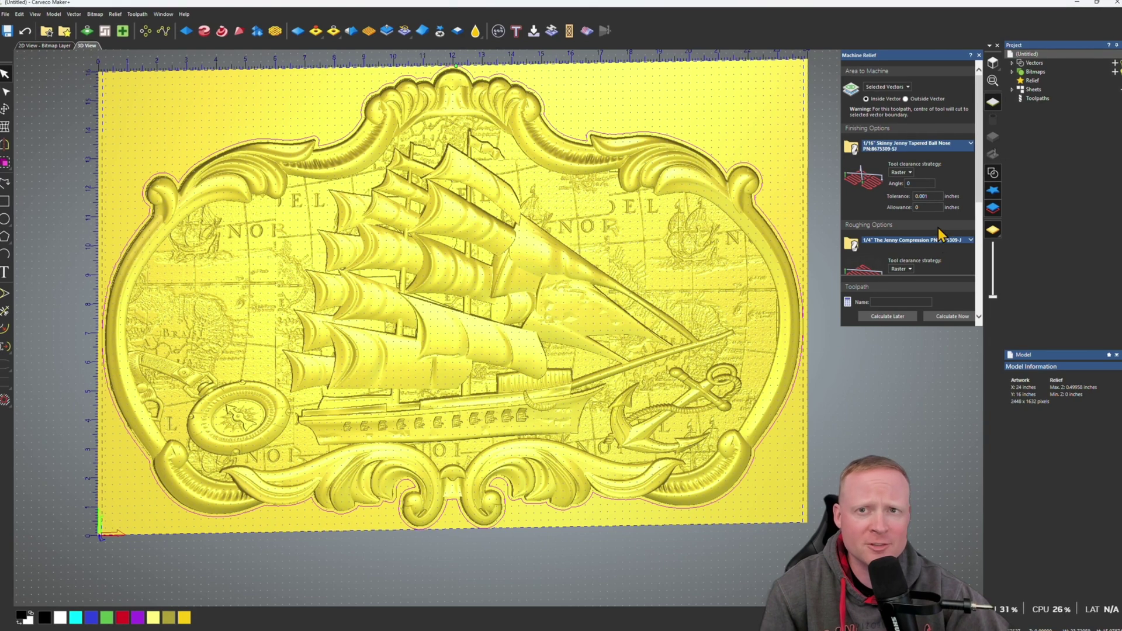
{"action": "scroll", "coordinate": [936, 255], "scroll_direction": "down", "scroll_amount": 5}
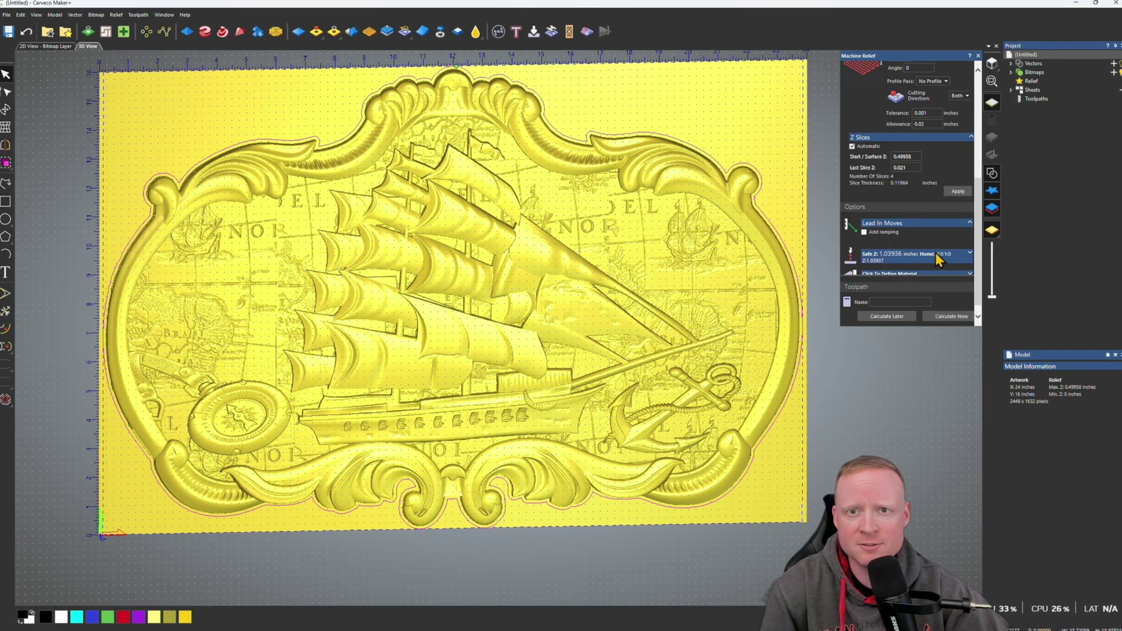
{"action": "scroll", "coordinate": [935, 257], "scroll_direction": "down", "scroll_amount": 1}
{"action": "left_click", "coordinate": [966, 261]}
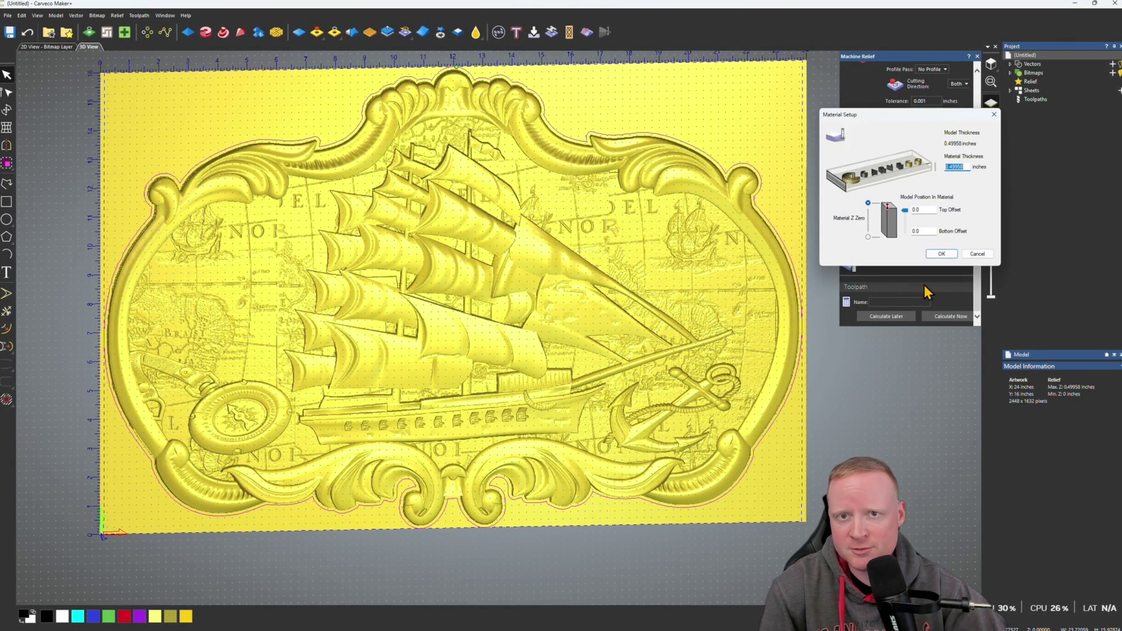
{"action": "type", "text": "0"}
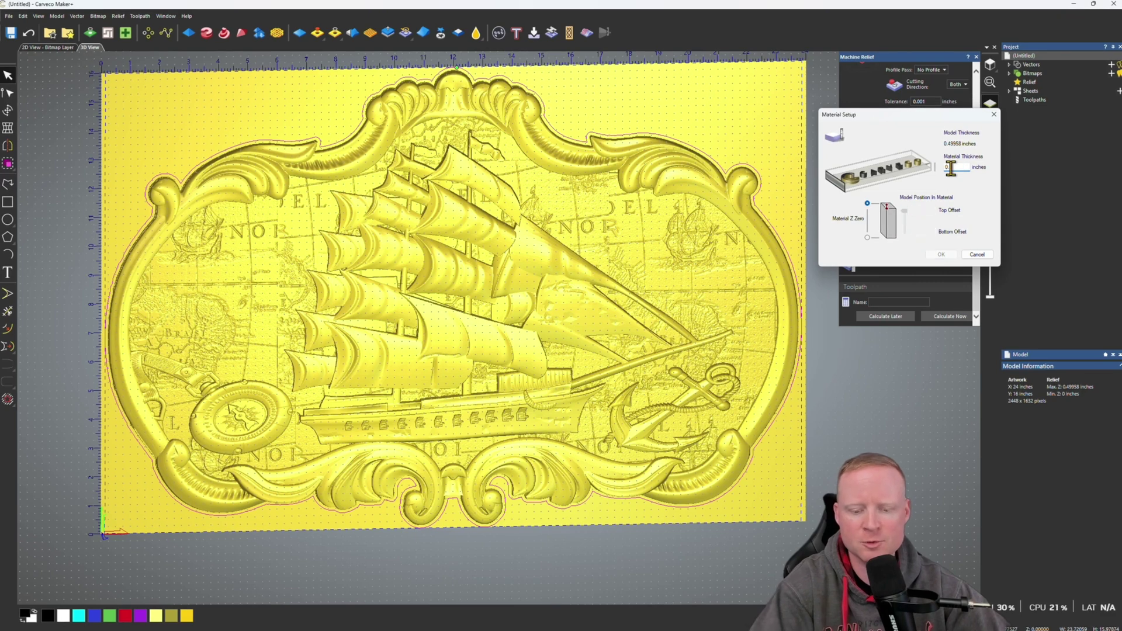
{"action": "type", "text": ".735"}
{"action": "left_click", "coordinate": [941, 254]}
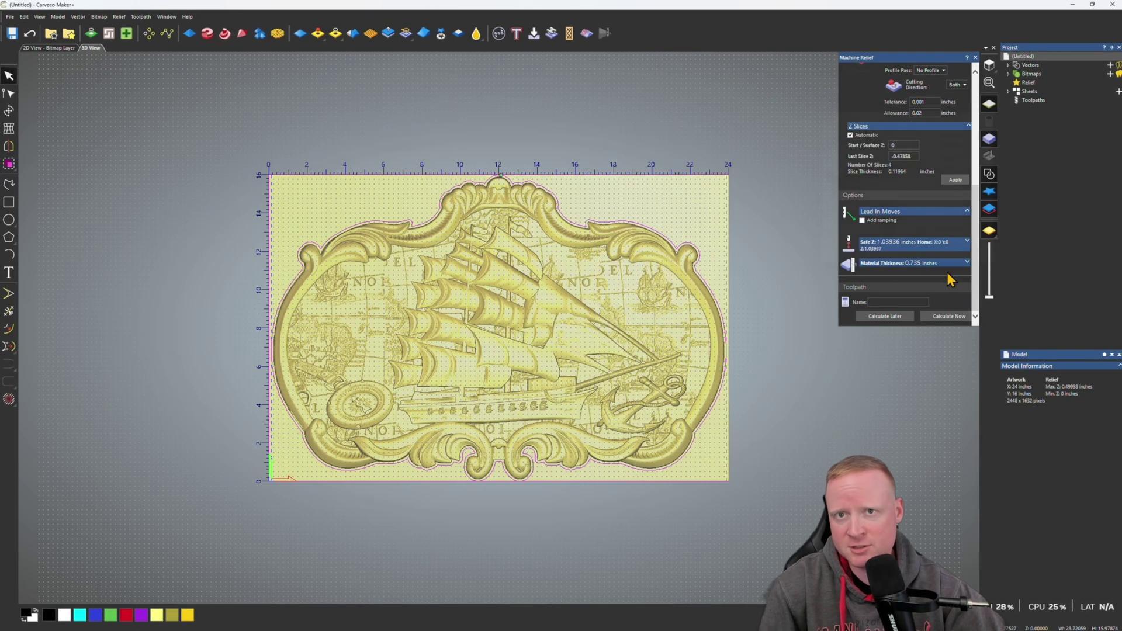
- Calculate the Machine Relief toolpath and review its 1/4" roughing and 1/16" finishing tools
{"action": "left_click", "coordinate": [938, 317]}
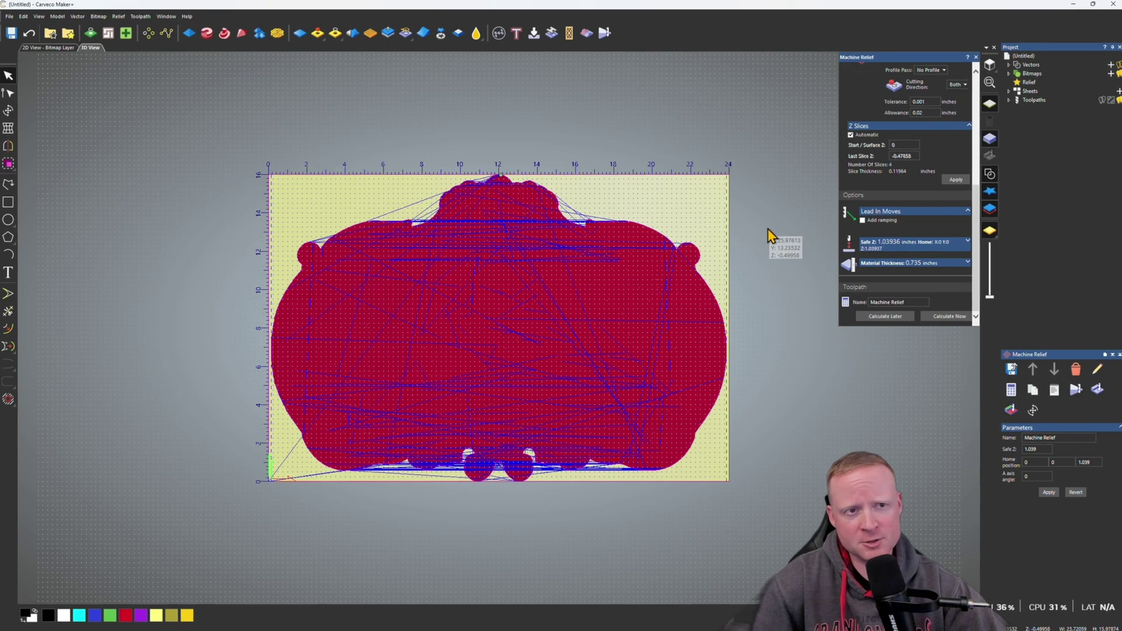
{"action": "left_click", "coordinate": [1010, 100]}
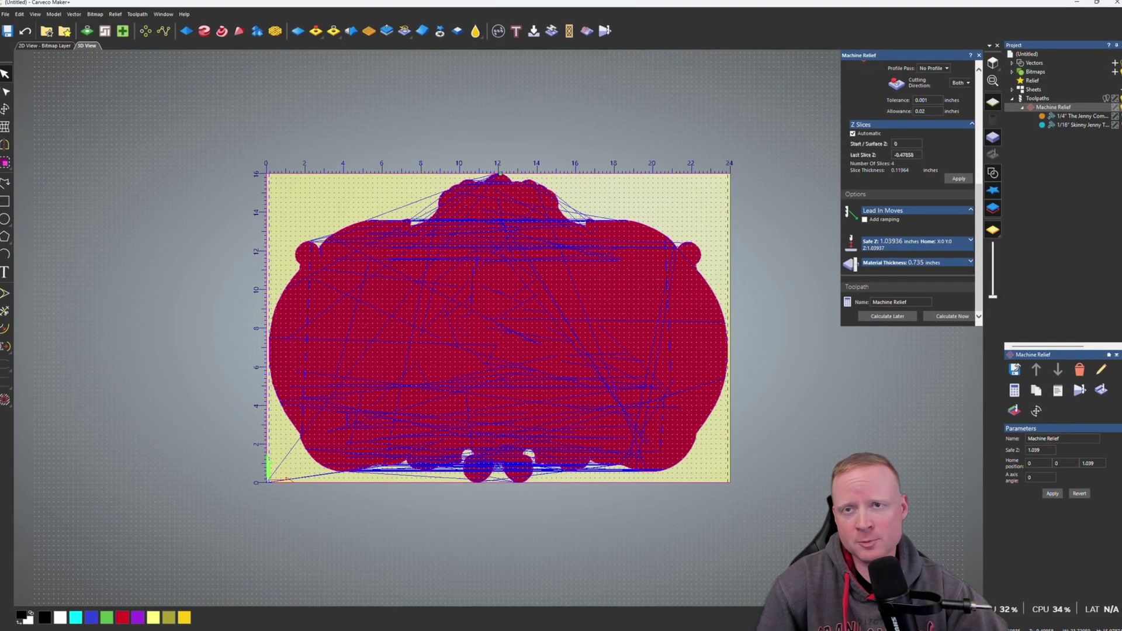
{"action": "left_click", "coordinate": [1078, 116]}
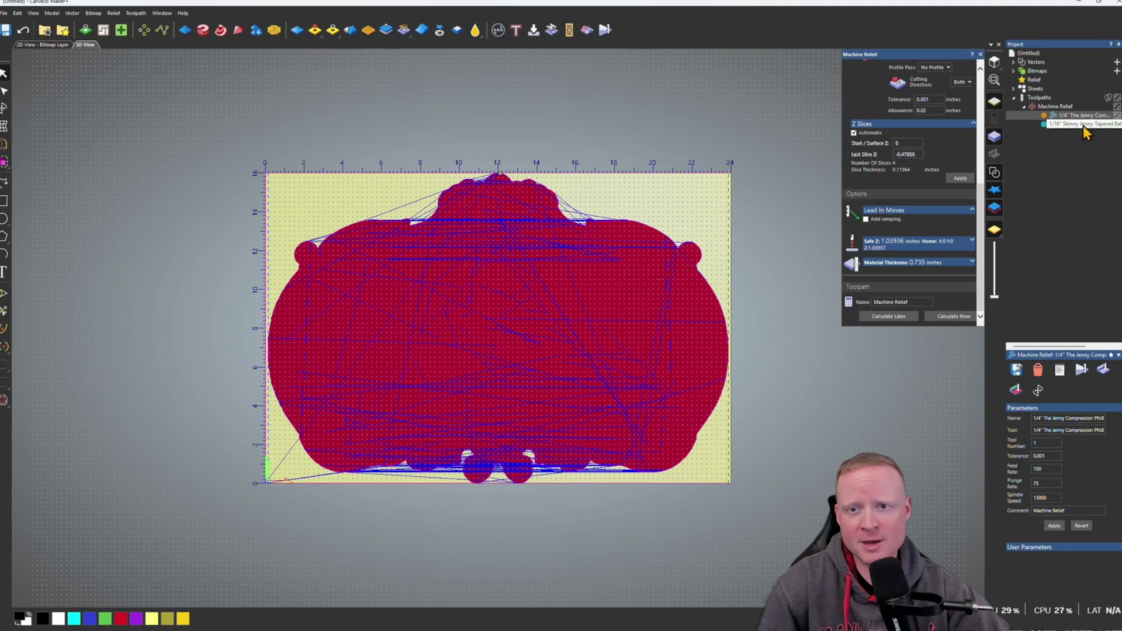
{"action": "left_click", "coordinate": [1082, 125]}
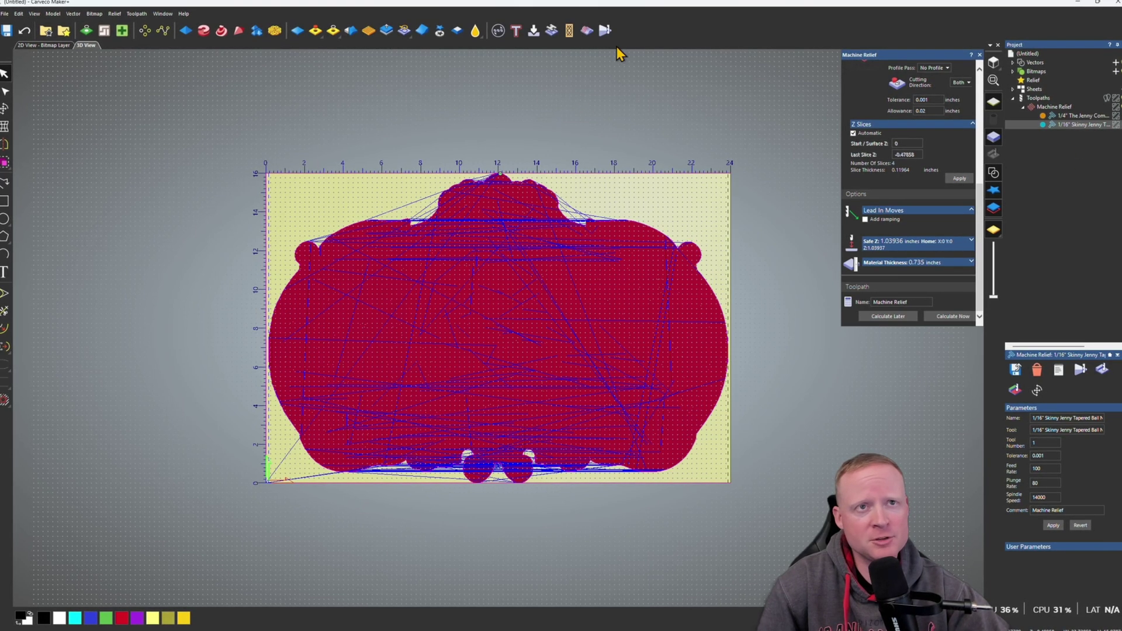
- Create and calculate an inside Profile toolpath using the 1/4" Jenny Compression tool
{"action": "left_click", "coordinate": [517, 32]}
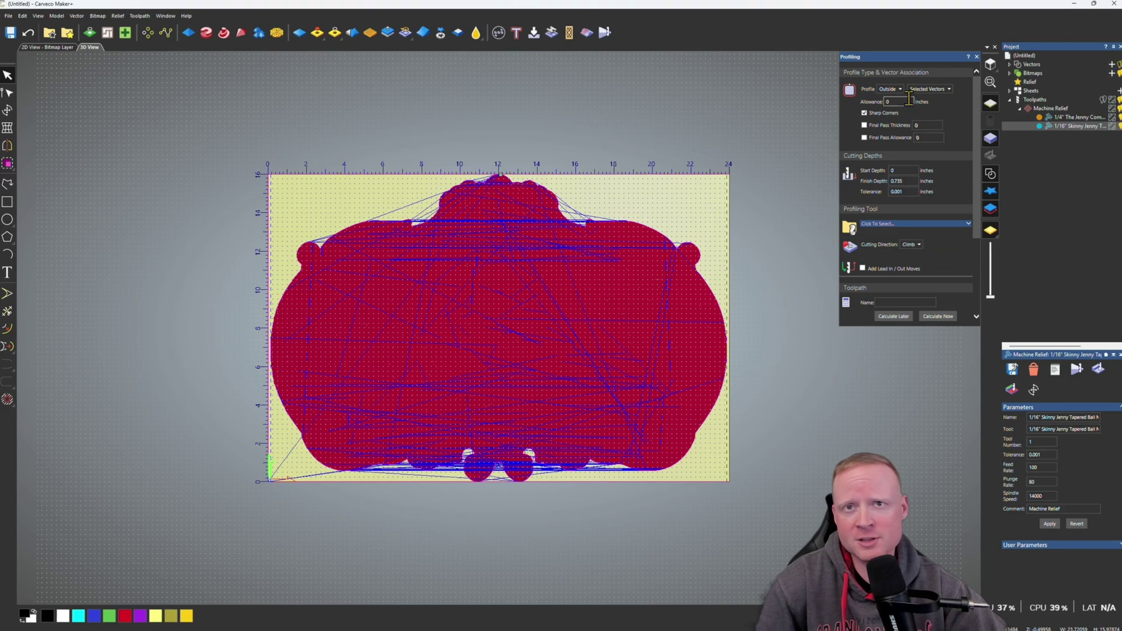
{"action": "left_click", "coordinate": [889, 89]}
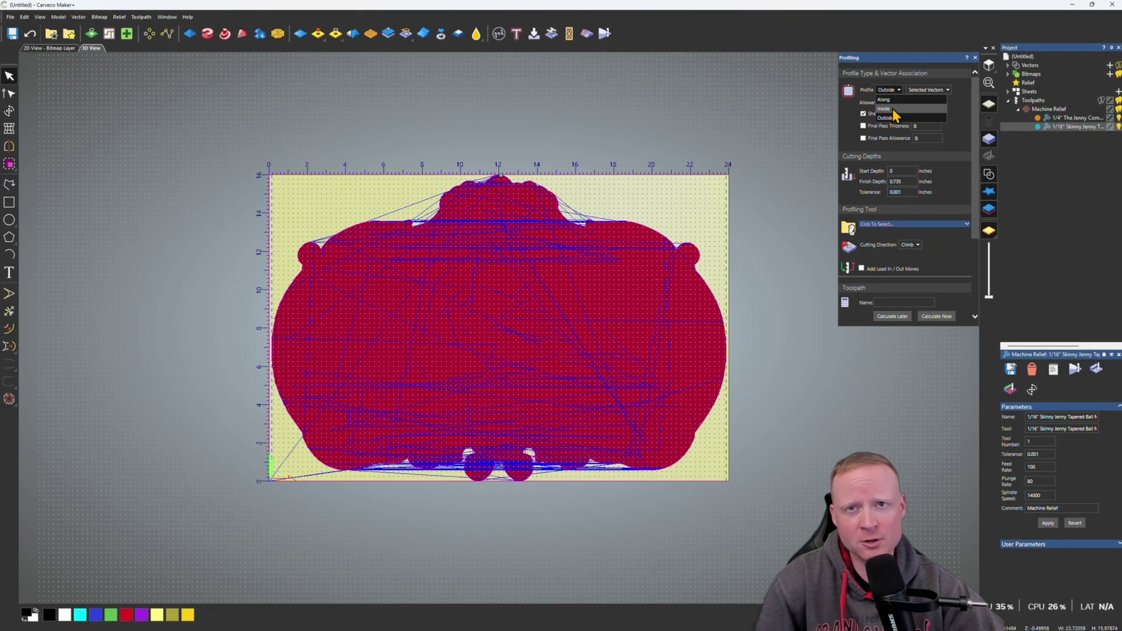
{"action": "left_click", "coordinate": [894, 109]}
{"action": "scroll", "coordinate": [923, 111], "scroll_direction": "down", "scroll_amount": 3}
{"action": "left_click", "coordinate": [915, 117]}
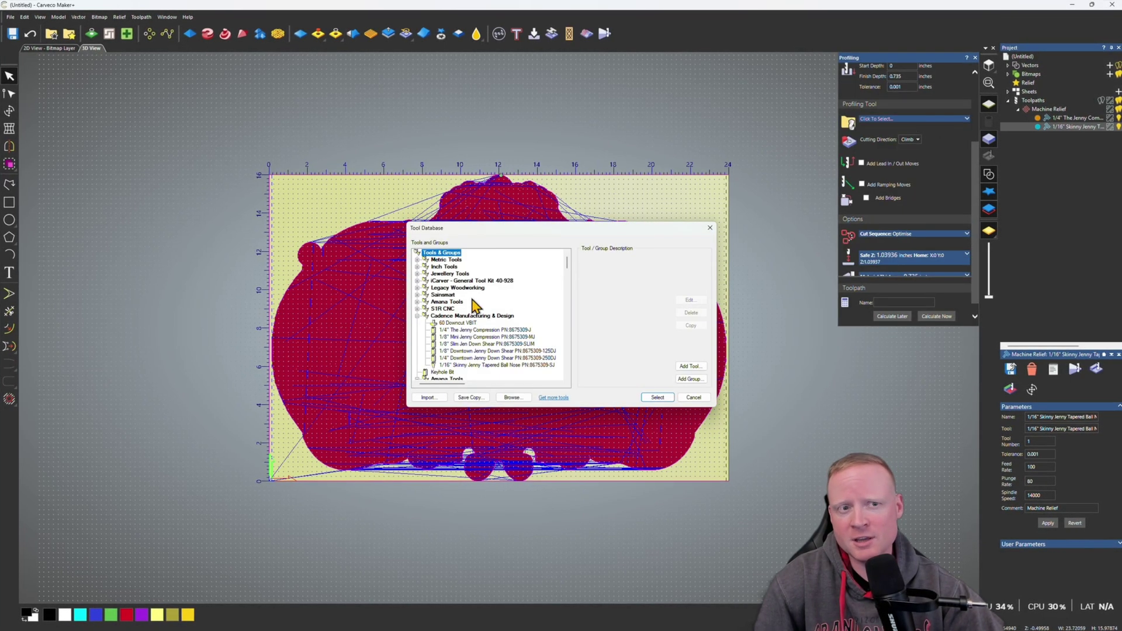
{"action": "left_click", "coordinate": [462, 330]}
{"action": "left_click", "coordinate": [657, 398]}
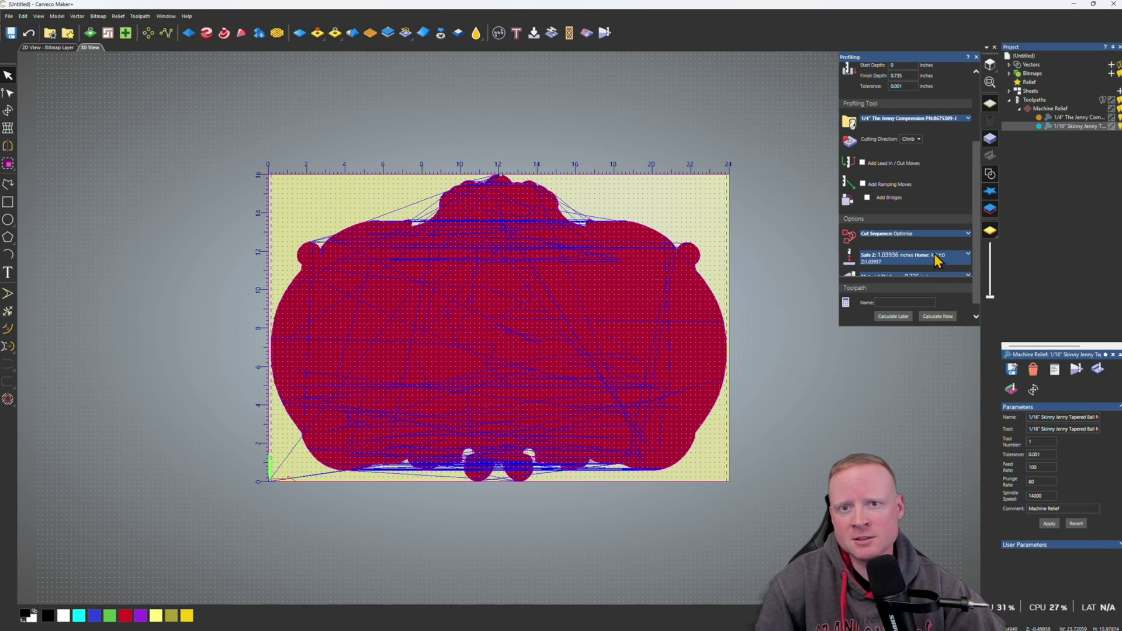
{"action": "scroll", "coordinate": [938, 260], "scroll_direction": "down", "scroll_amount": 1}
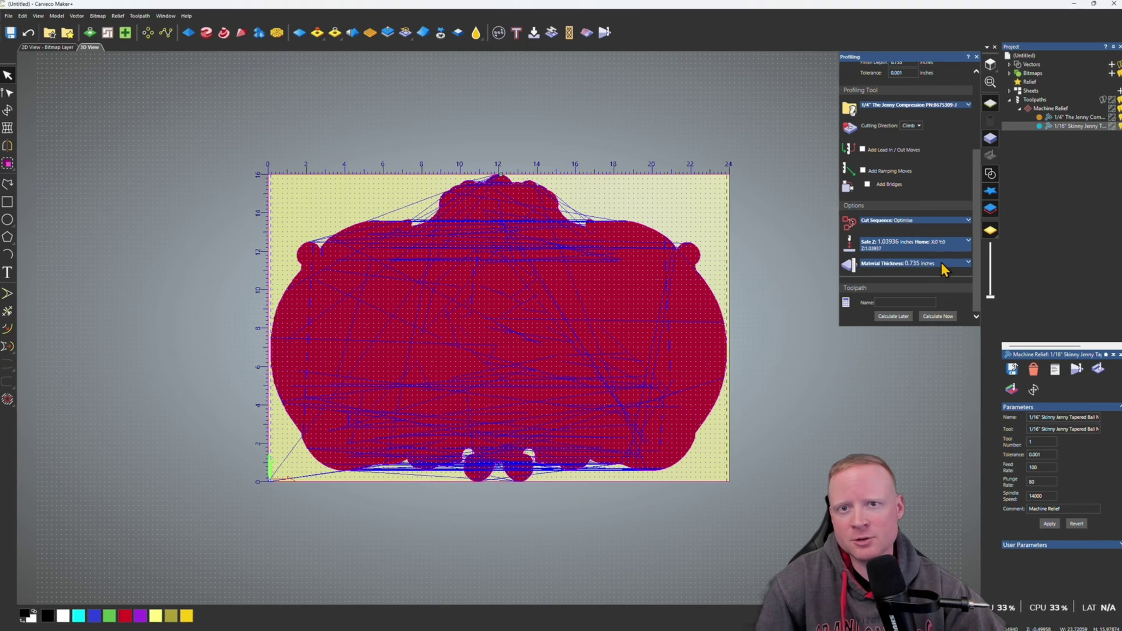
{"action": "left_click", "coordinate": [940, 316]}
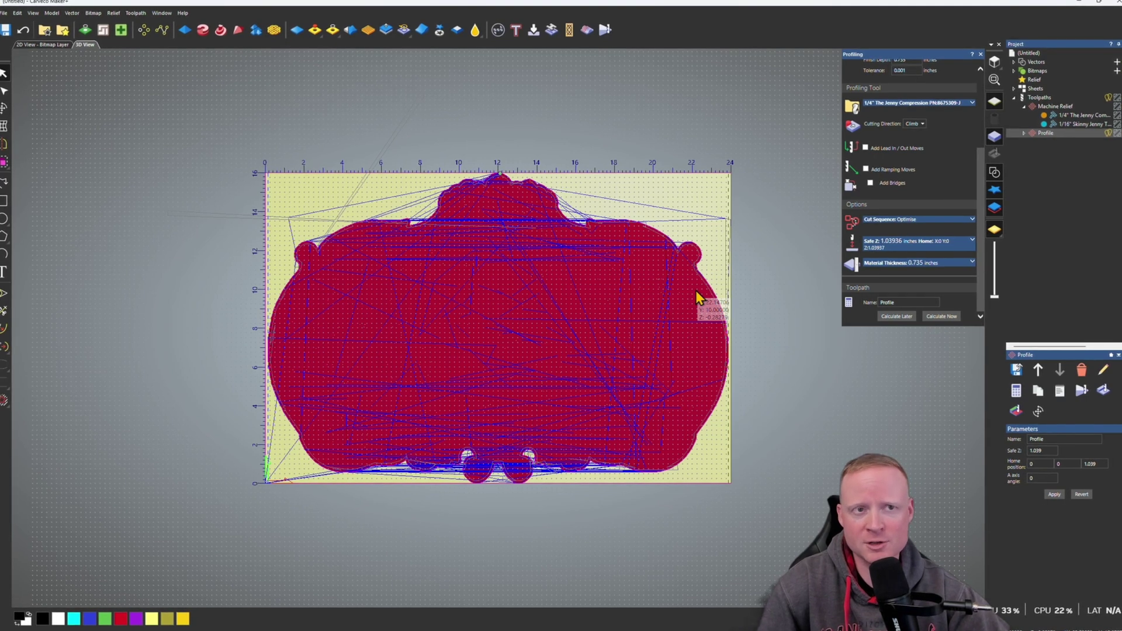
{"action": "left_click", "coordinate": [1022, 134]}
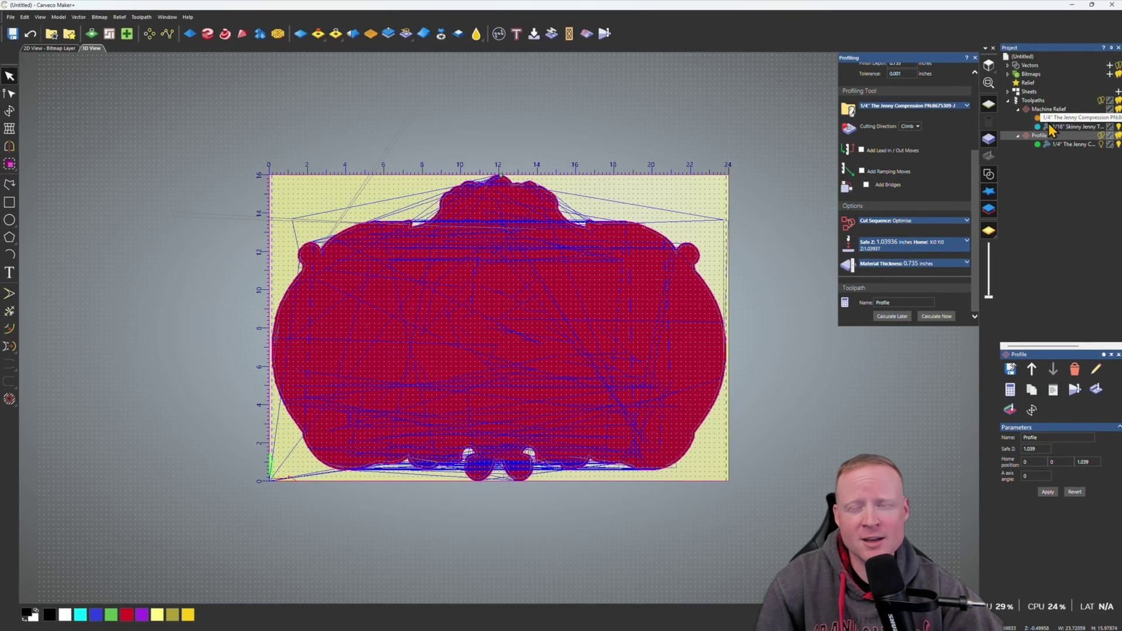
- Simulate all toolpaths on the whole model at Standard resolution
{"action": "right_click", "coordinate": [1033, 100]}
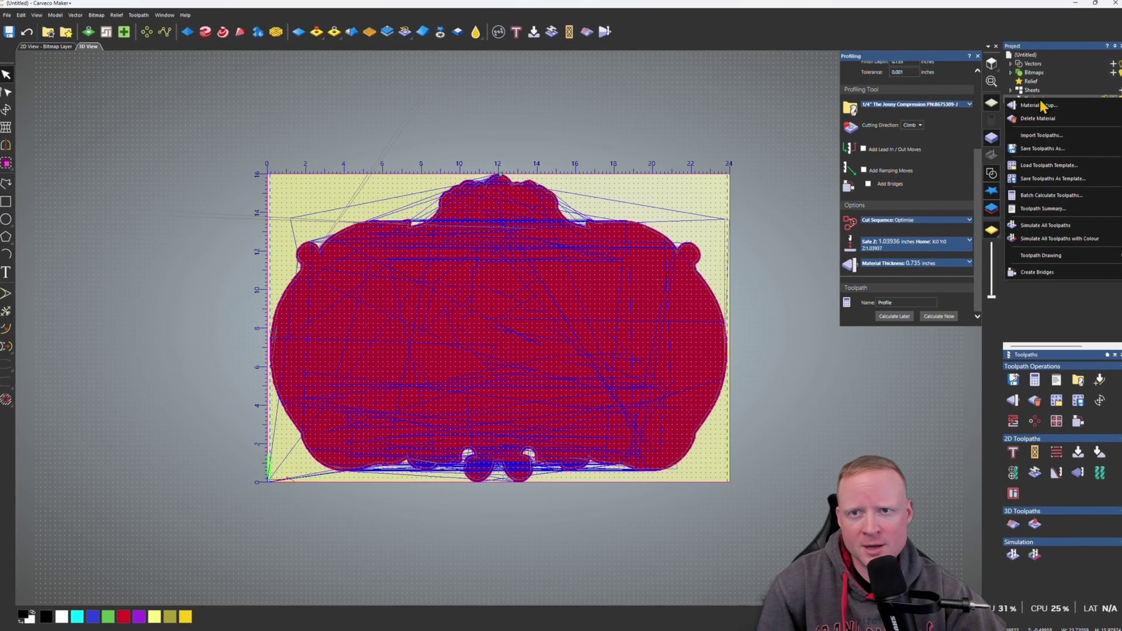
{"action": "left_click", "coordinate": [1046, 225]}
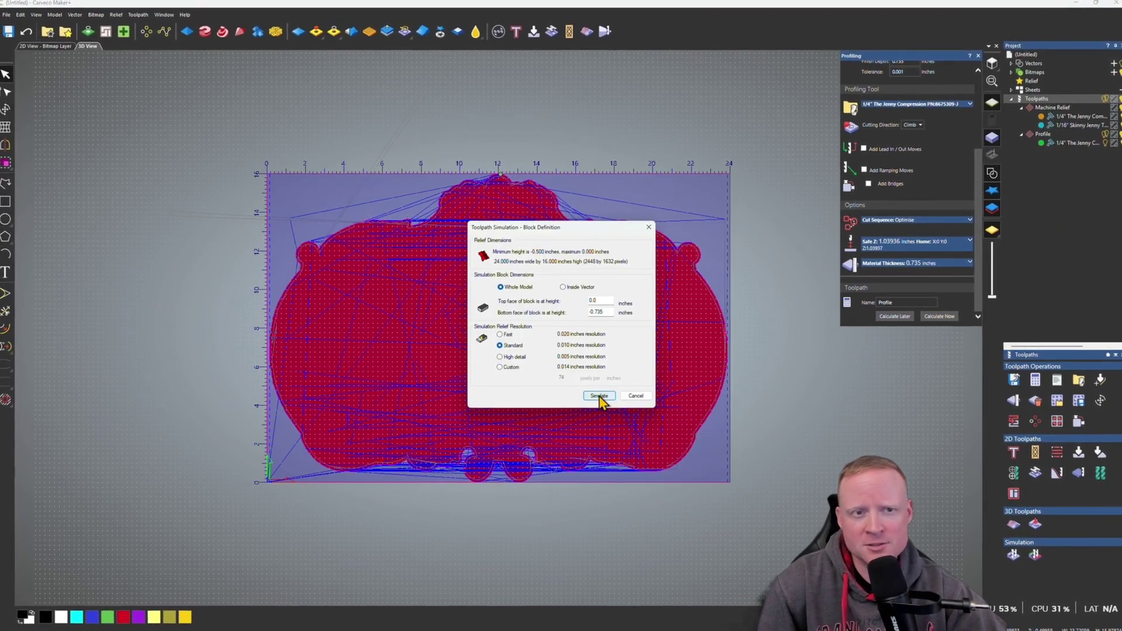
{"action": "left_click", "coordinate": [598, 395]}
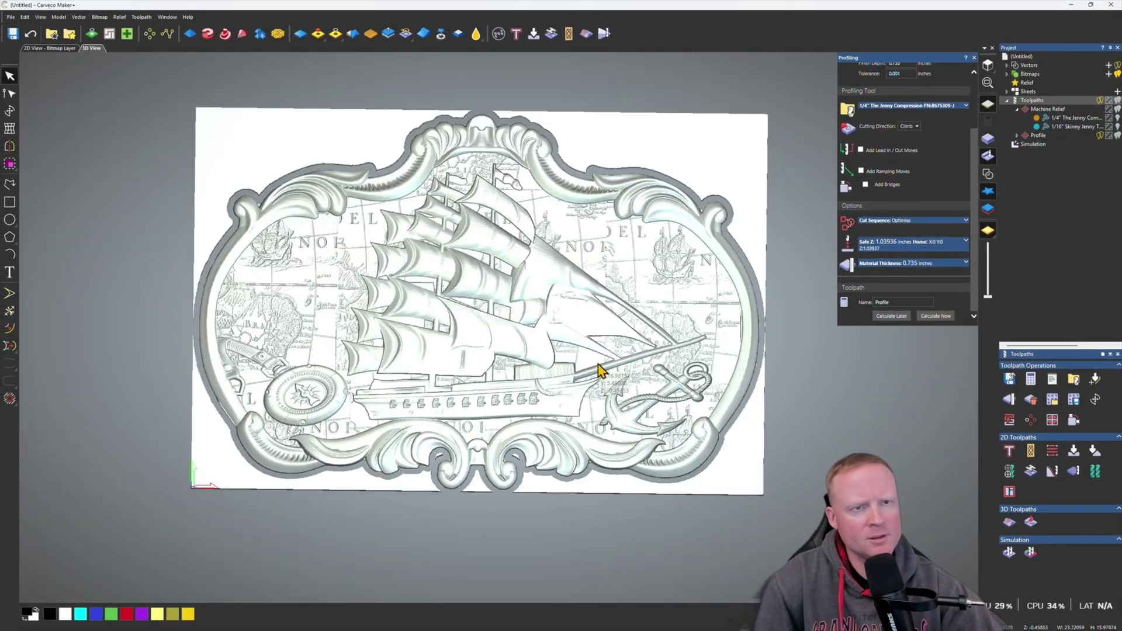